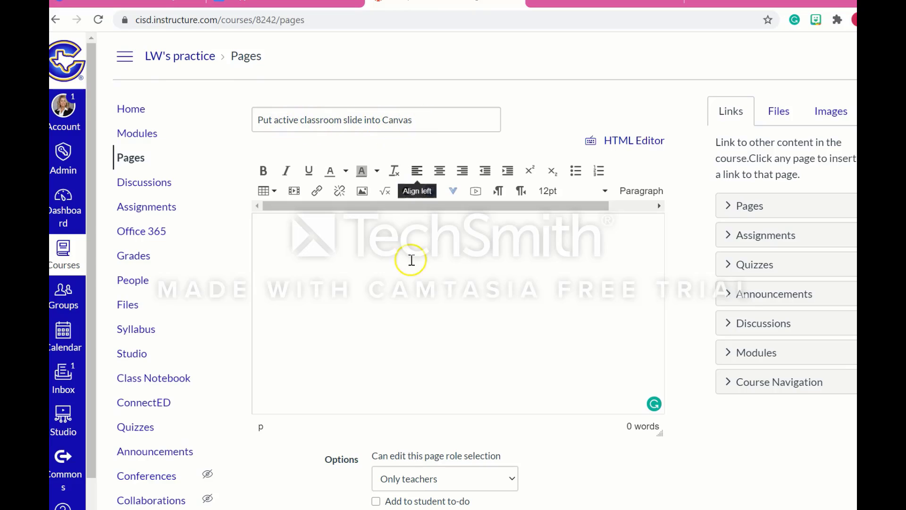
# Switch to OneDrive and open the "room scene with bitmoji and links" presentation from the "1 All things Bitmoji slides" folder.
pyautogui.click(464, 271)
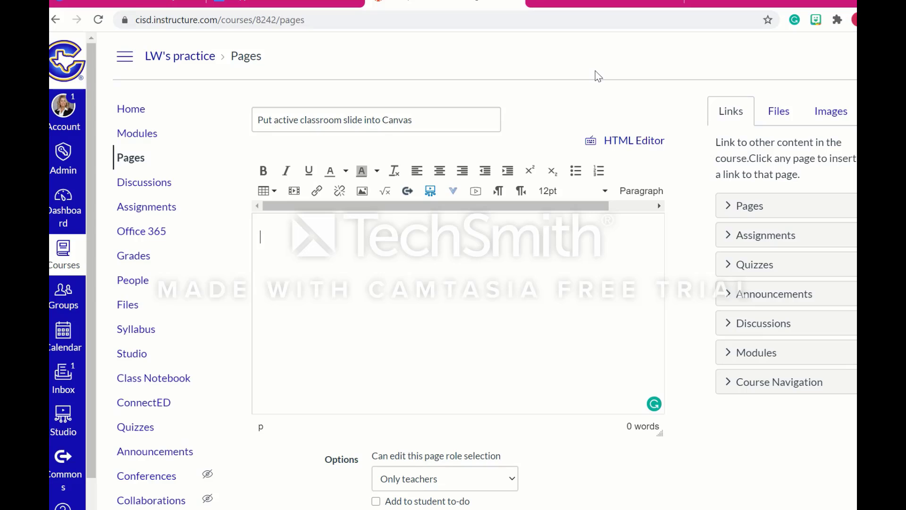
pyautogui.click(604, 3)
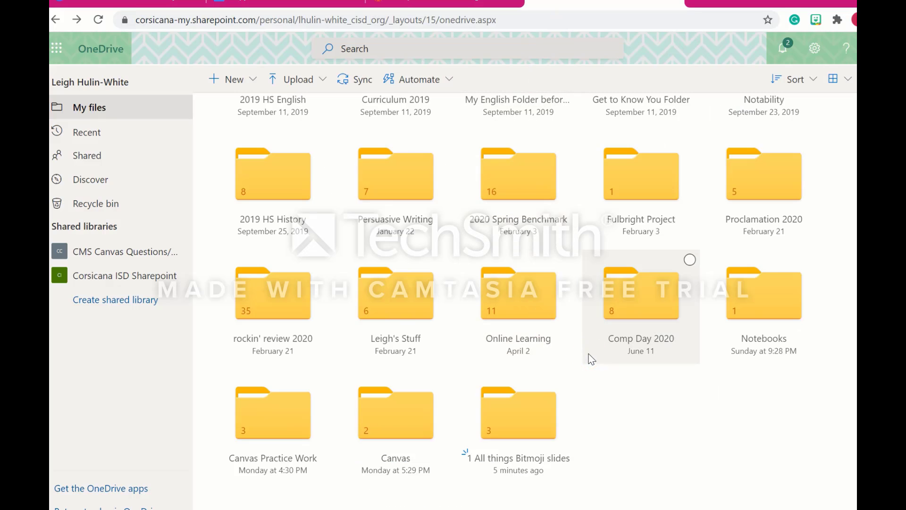
pyautogui.click(512, 421)
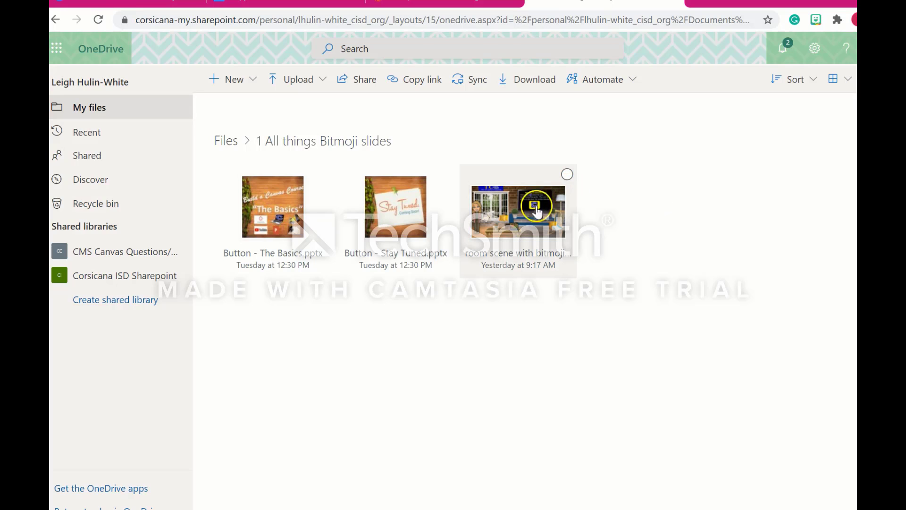
pyautogui.moveTo(507, 222)
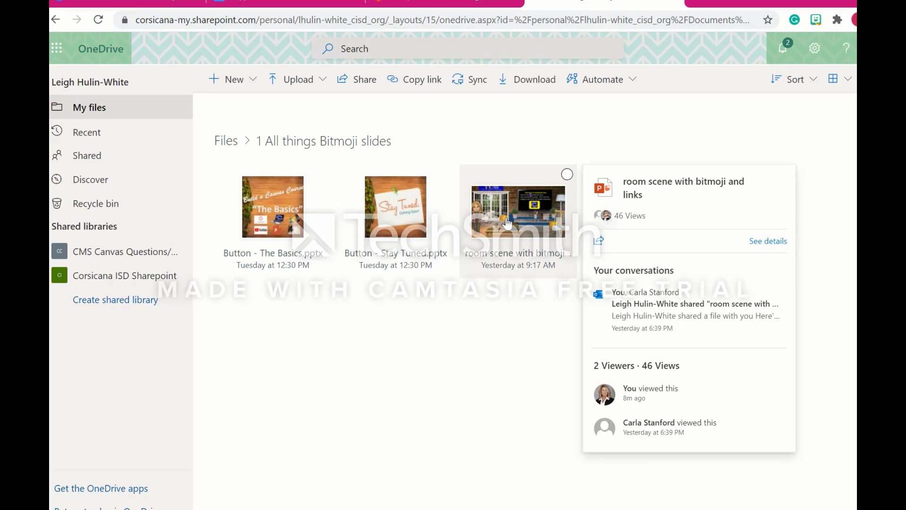
pyautogui.click(507, 222)
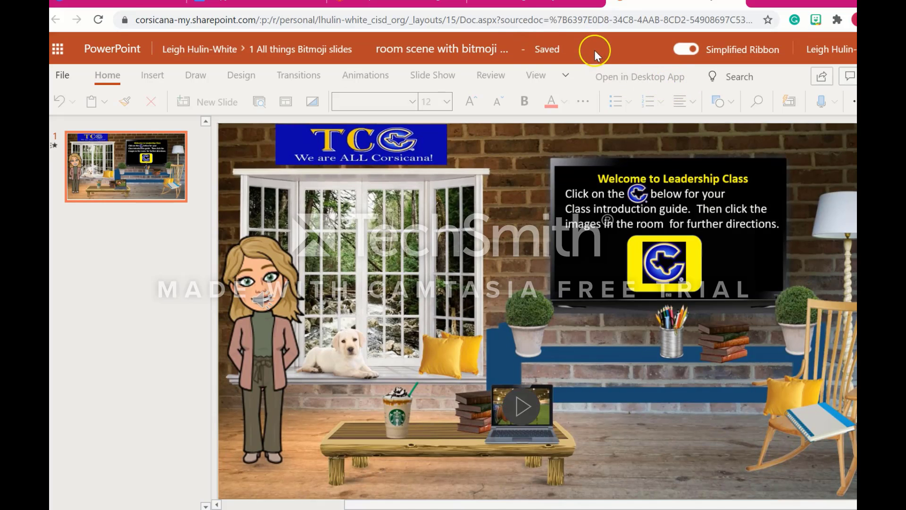
# Create a sharing link for the presentation that anyone can use with editing disallowed, and copy it.
pyautogui.click(62, 77)
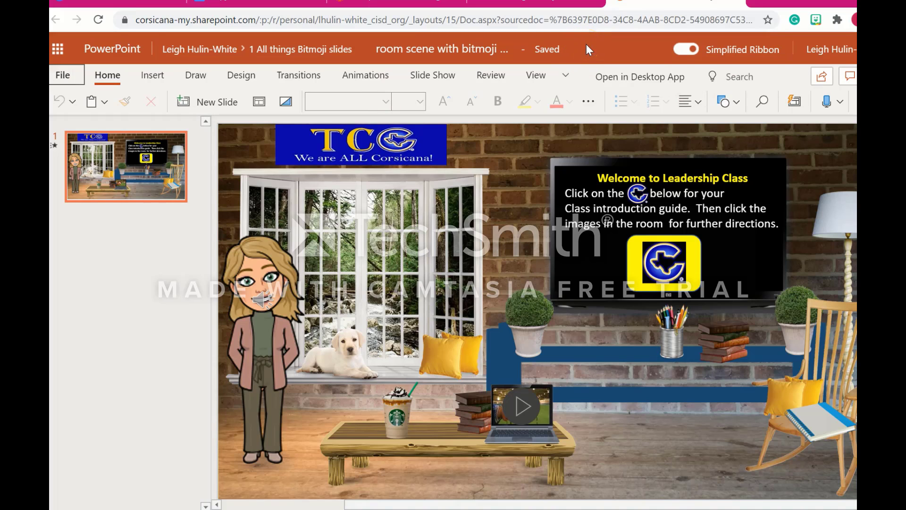
pyautogui.click(822, 78)
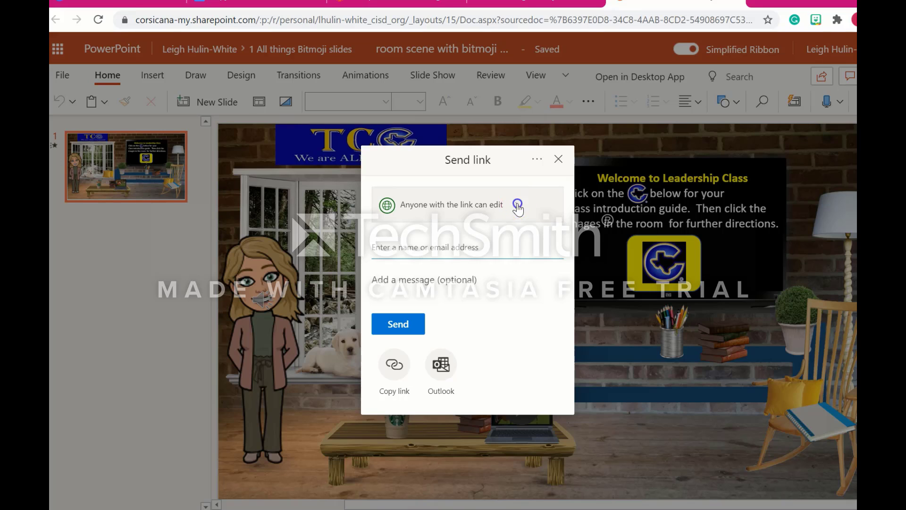
pyautogui.click(517, 206)
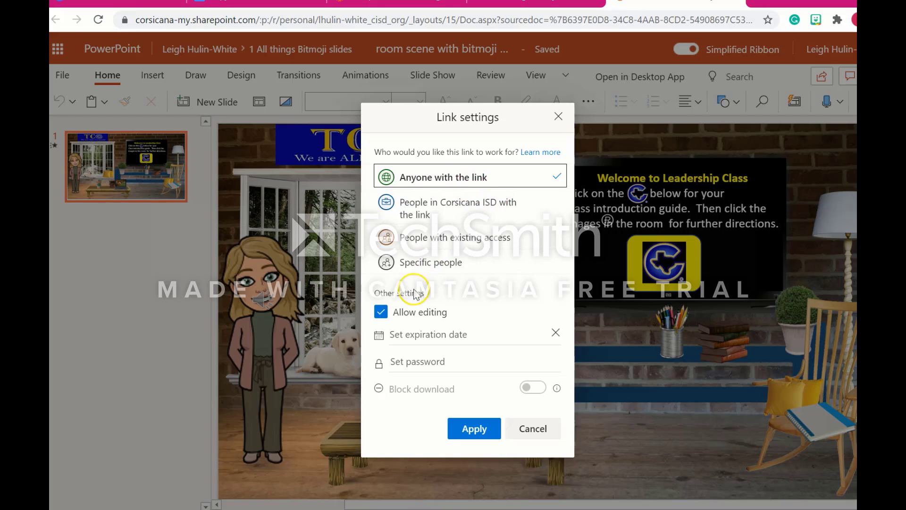
pyautogui.click(380, 314)
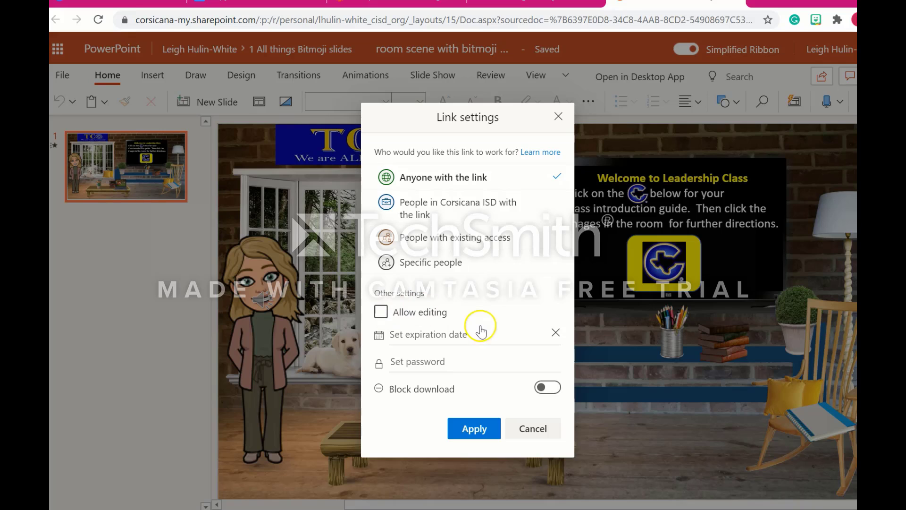
pyautogui.click(472, 429)
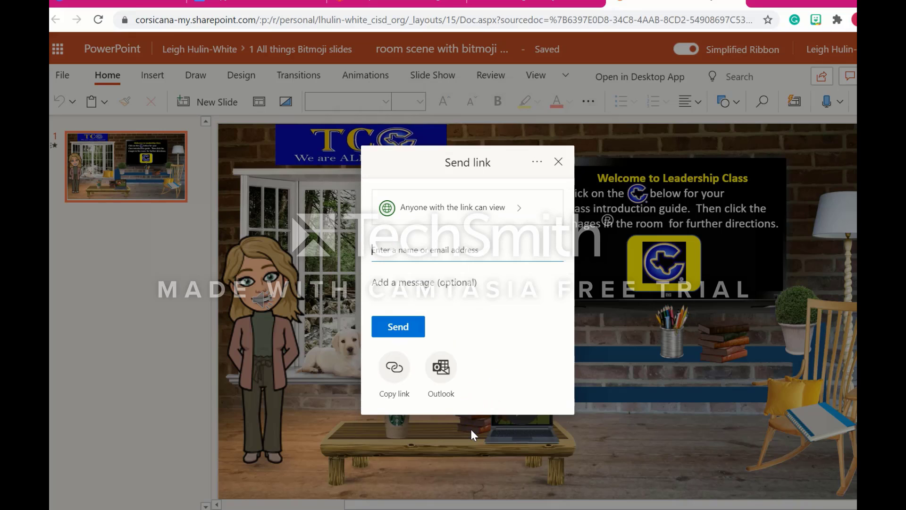
pyautogui.click(397, 371)
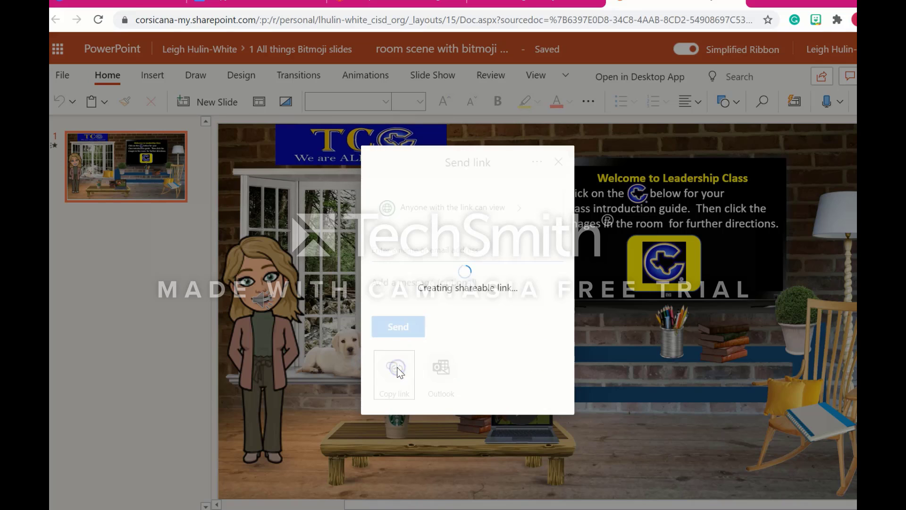
# Paste the copied sharing link into a blank Word document, then return to the presentation and dismiss the link confirmation.
pyautogui.click(538, 284)
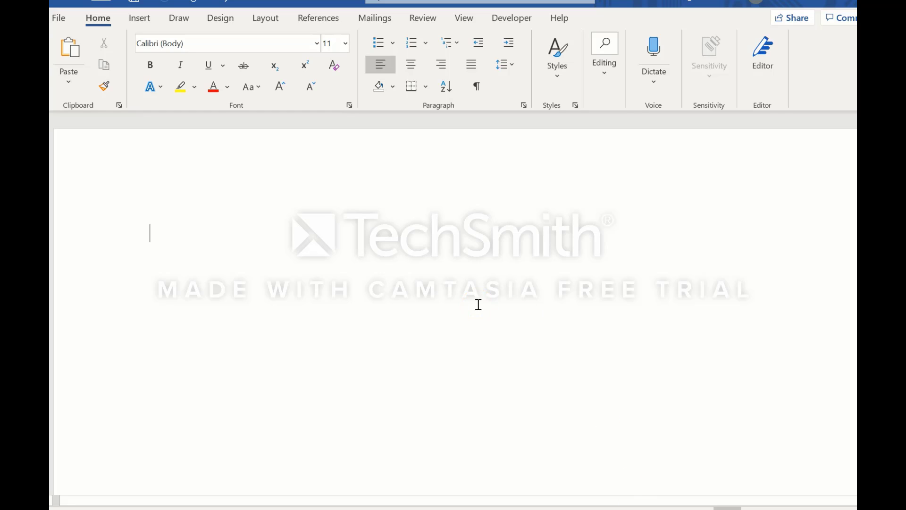
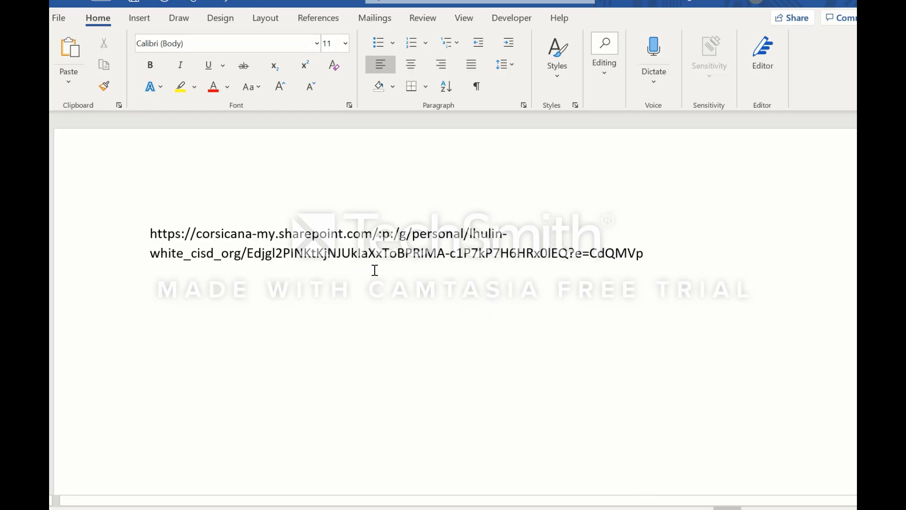
pyautogui.press('Return')
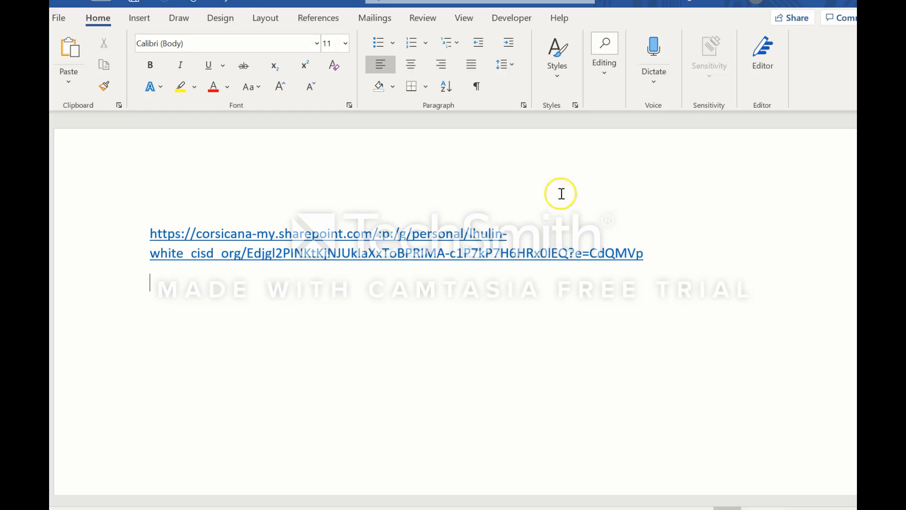
pyautogui.click(848, 18)
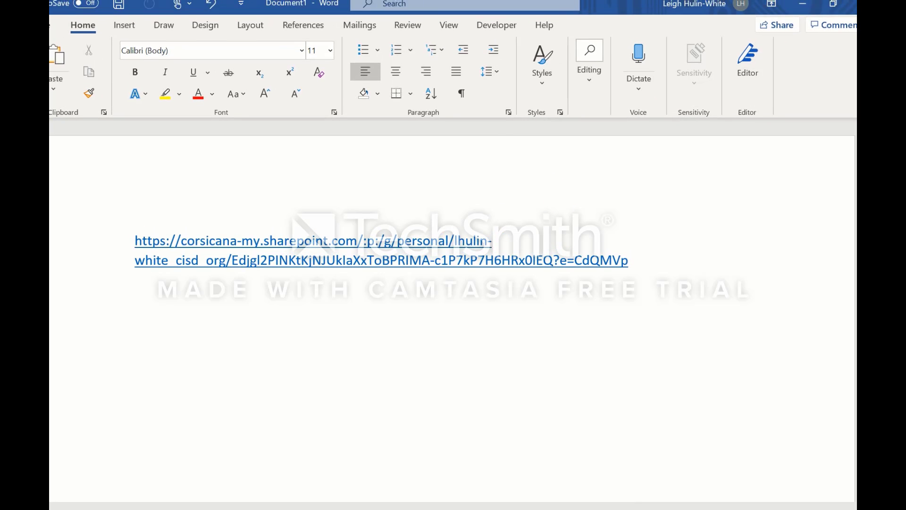
pyautogui.click(802, 5)
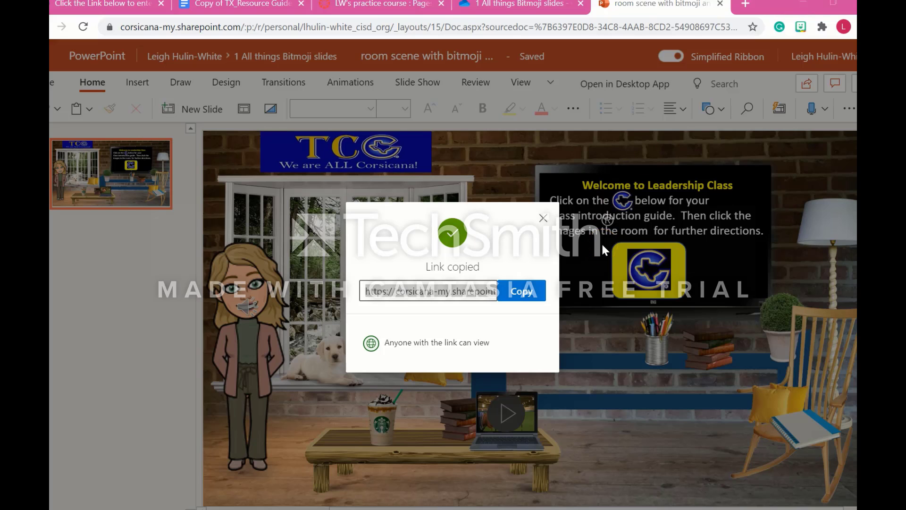
pyautogui.click(543, 219)
pyautogui.click(543, 218)
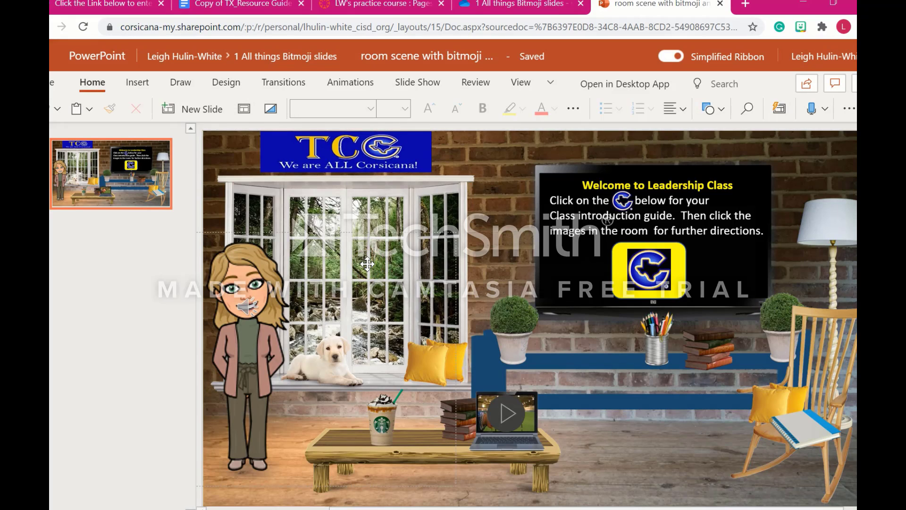
pyautogui.click(189, 321)
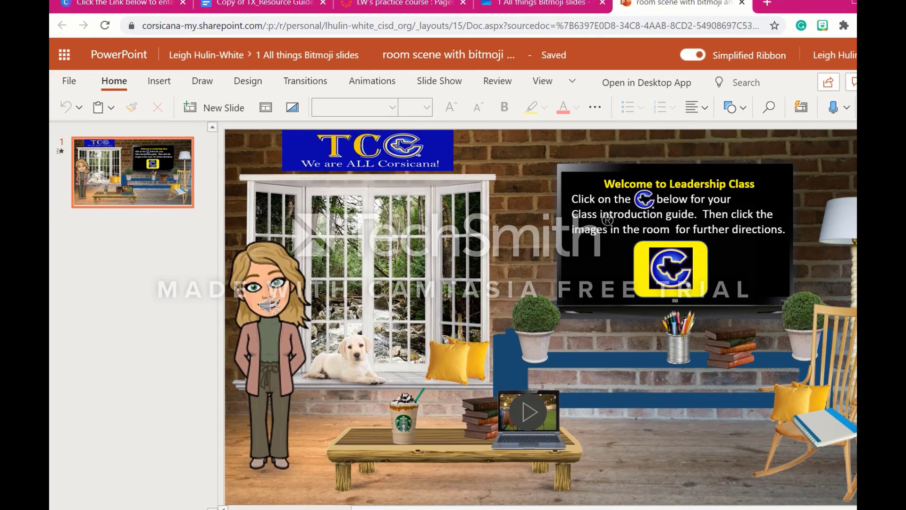
# Generate the presentation's embed code with dimensions 1186 x 691 and copy the code.
pyautogui.click(66, 83)
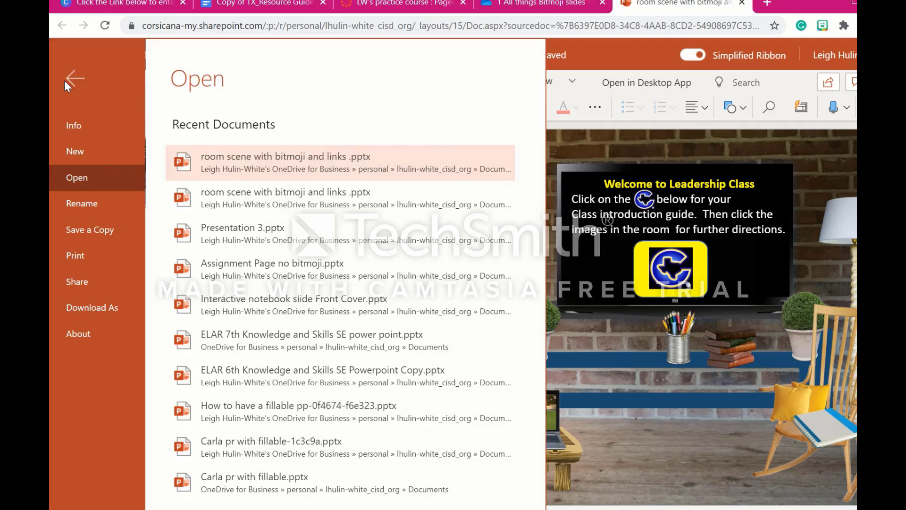
pyautogui.click(75, 131)
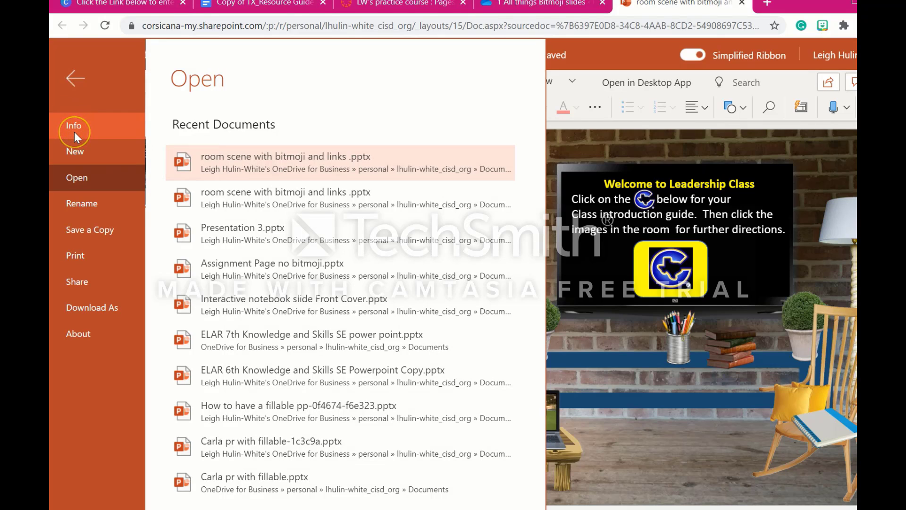
pyautogui.click(82, 281)
pyautogui.click(241, 180)
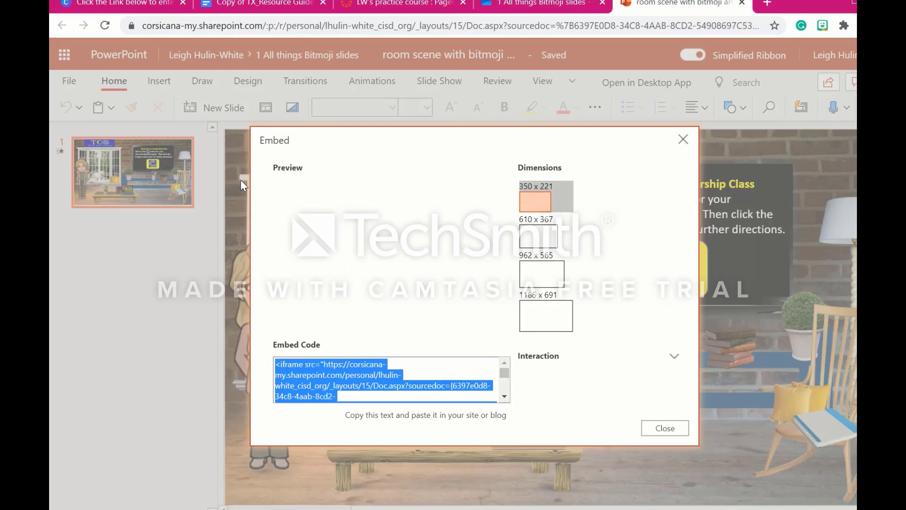
pyautogui.click(552, 275)
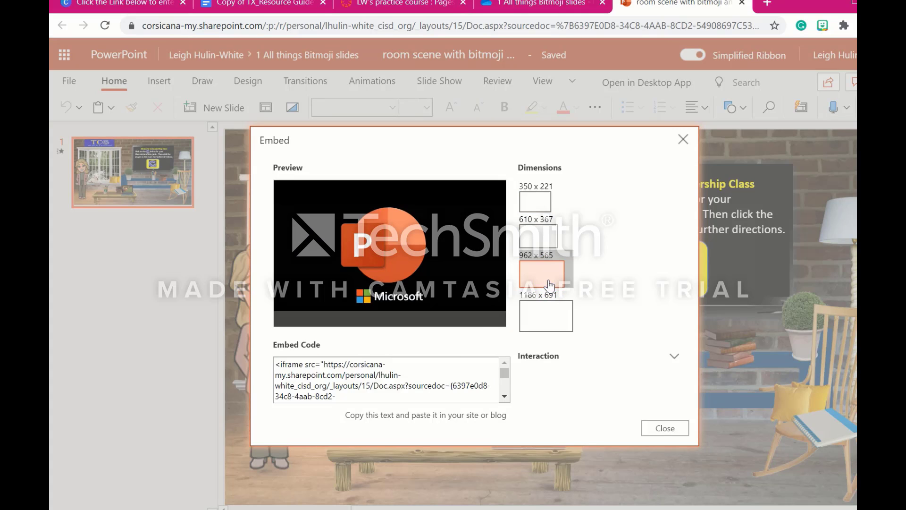
pyautogui.click(542, 316)
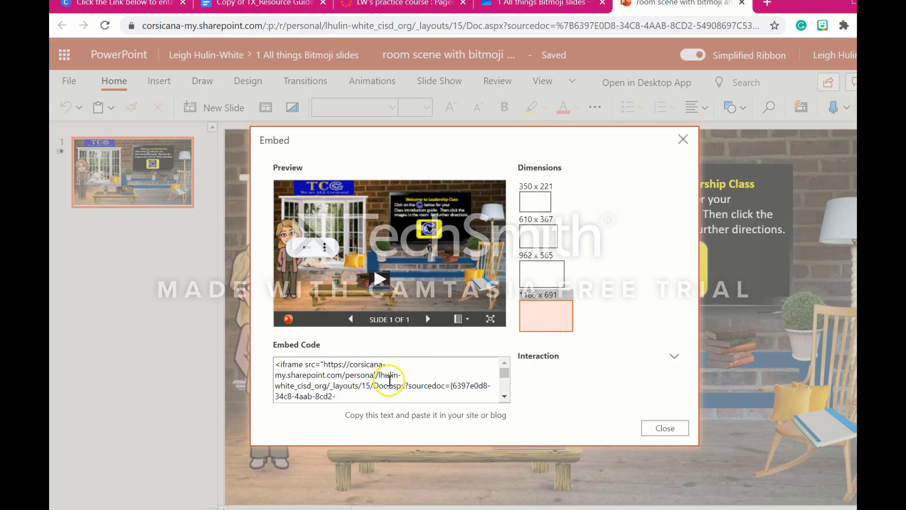
pyautogui.click(385, 379)
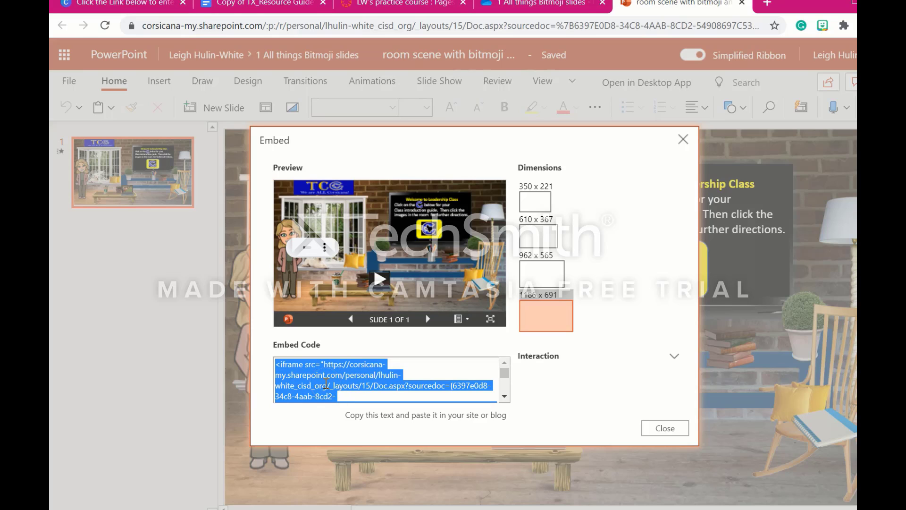
# Switch to the Canvas page "Put active classroom slide into Canvas" and paste the embed code into its HTML content.
pyautogui.click(406, 12)
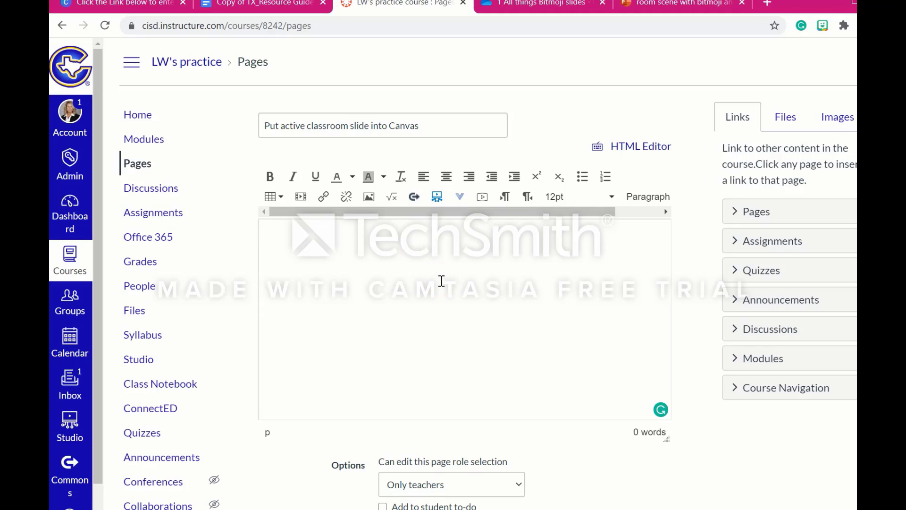
pyautogui.click(637, 150)
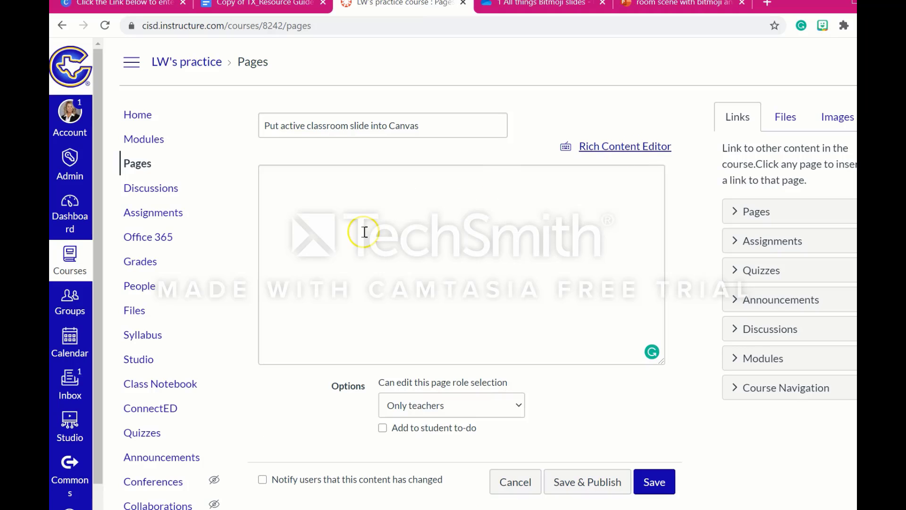
pyautogui.click(317, 215)
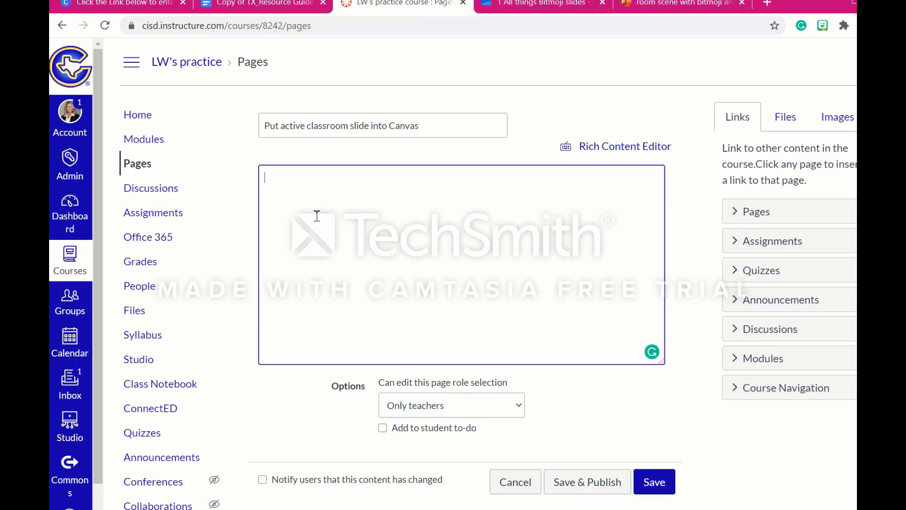
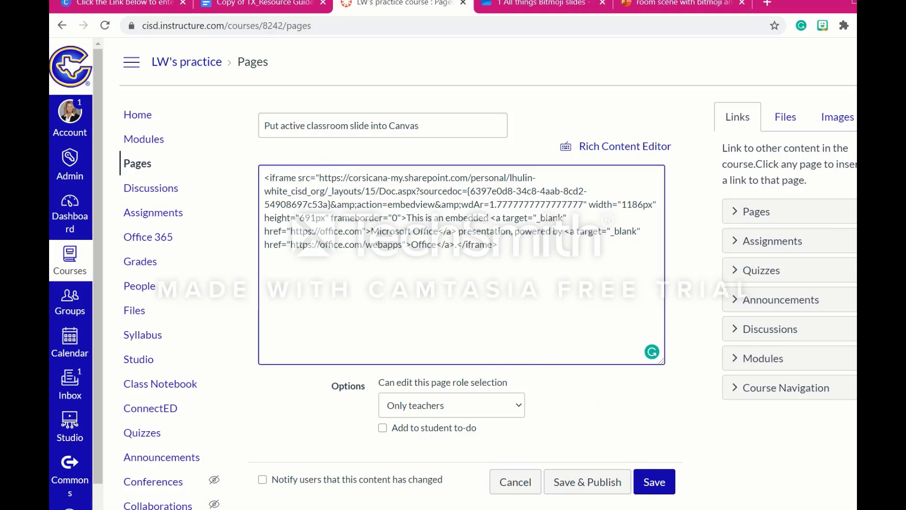
# Replace the iframe's source address up to the closing brace with the sharing link copied from the Word document, and save the page.
pyautogui.hotkey('alt', 'Tab')
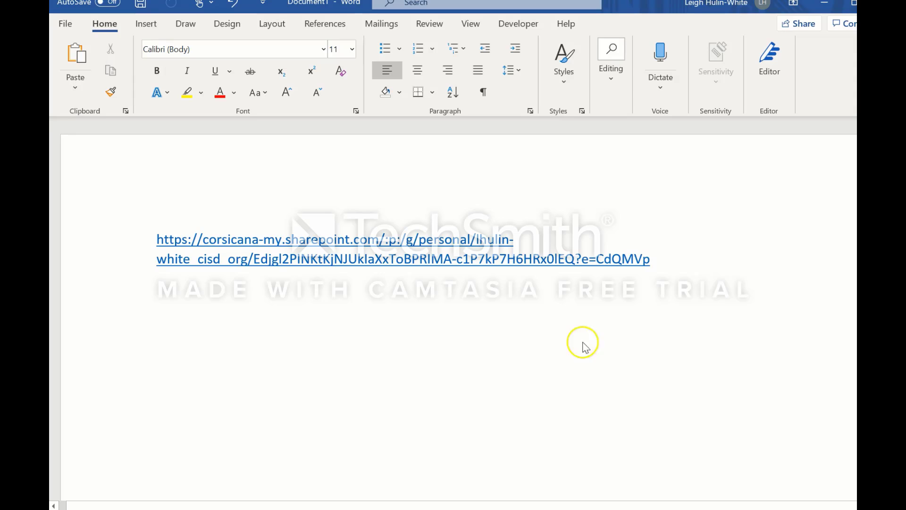
pyautogui.moveTo(658, 262); pyautogui.dragTo(132, 235)
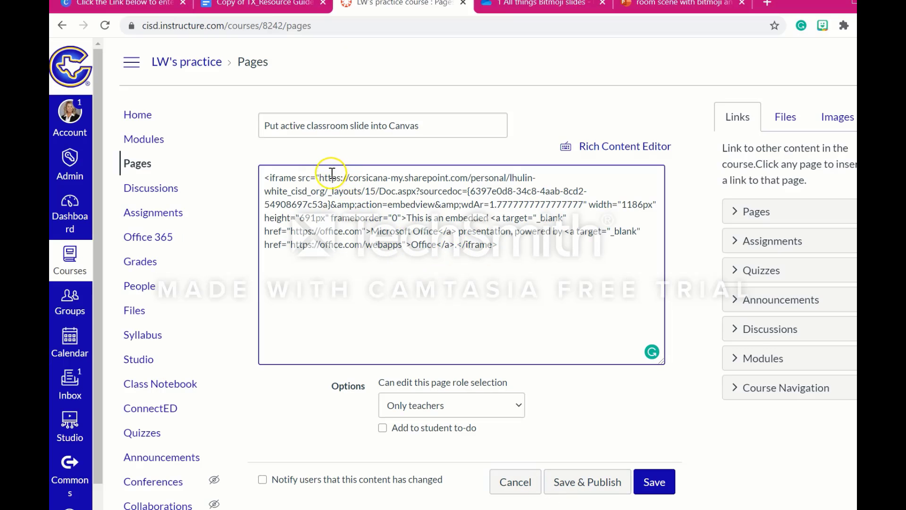
pyautogui.click(316, 177)
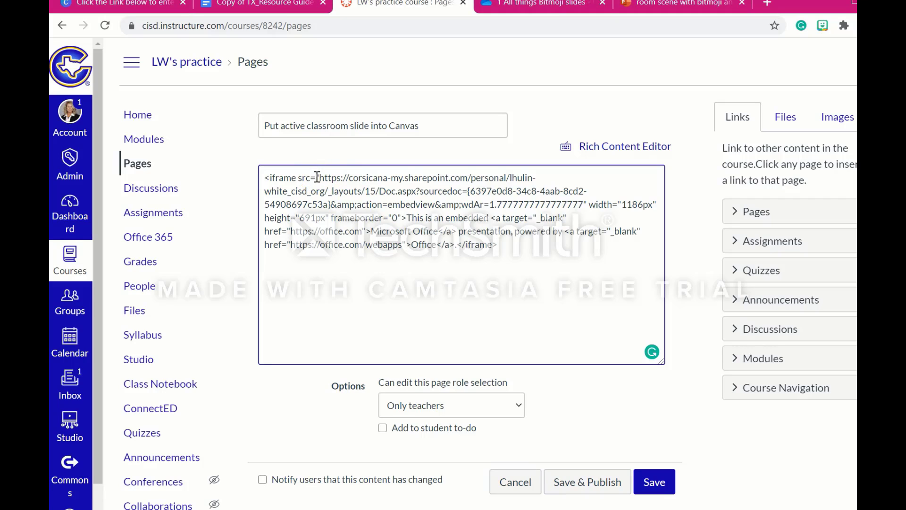
pyautogui.click(316, 177)
pyautogui.moveTo(316, 178); pyautogui.dragTo(331, 205)
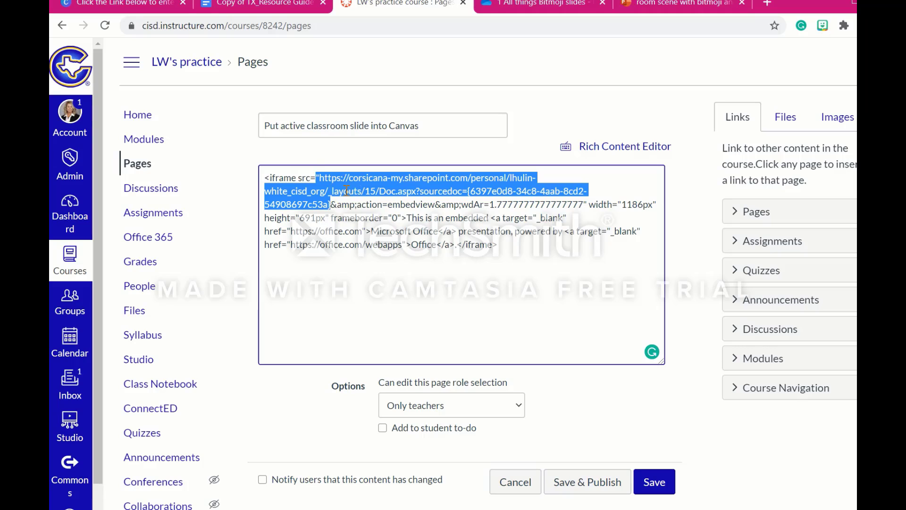
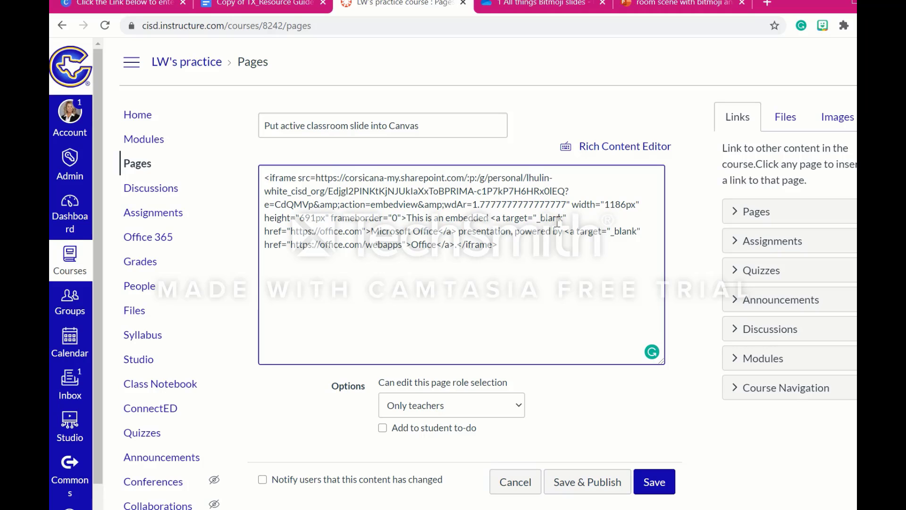
pyautogui.click(656, 481)
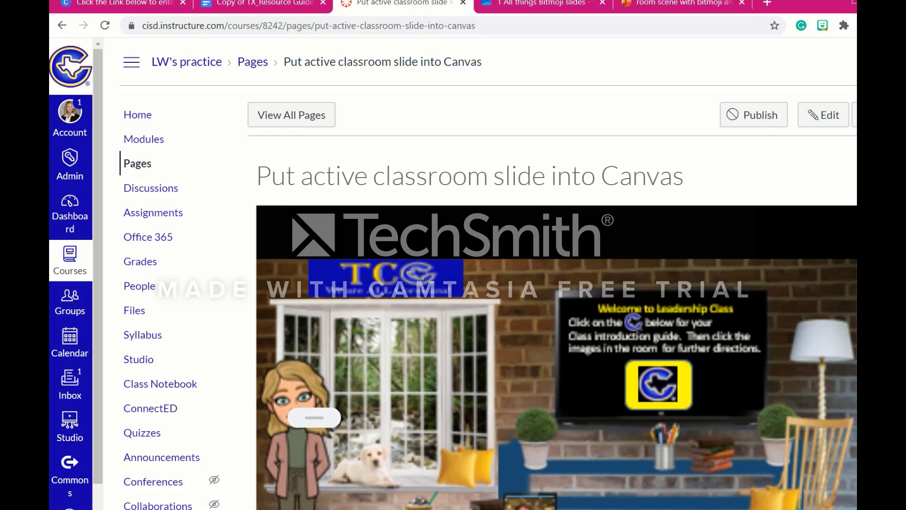
pyautogui.scroll(-3, 488, 274)
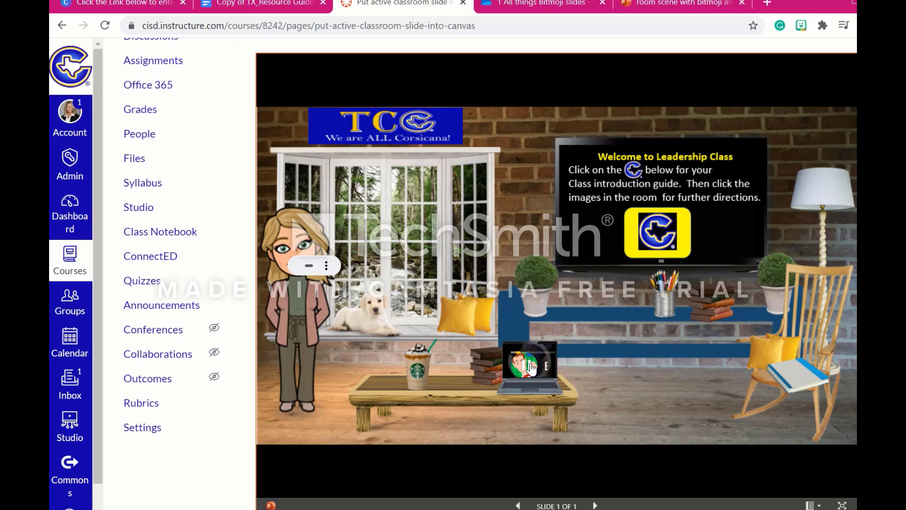
# Test the embedded slide's laptop video and the logo link on its TV screen, and return to the Canvas page.
pyautogui.click(531, 364)
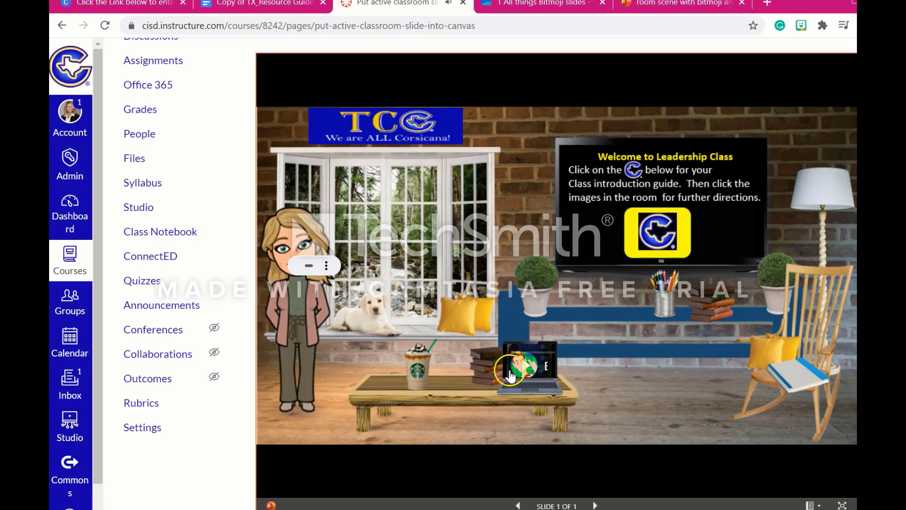
pyautogui.click(660, 232)
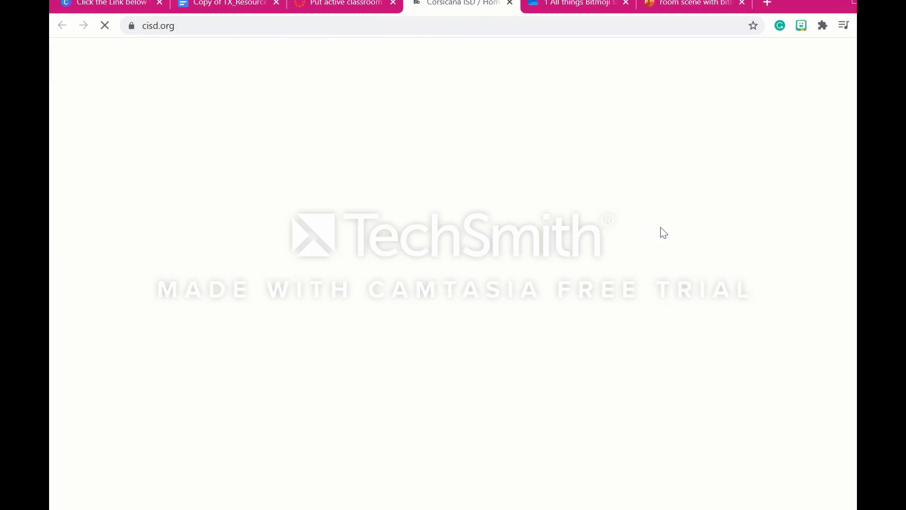
pyautogui.click(341, 7)
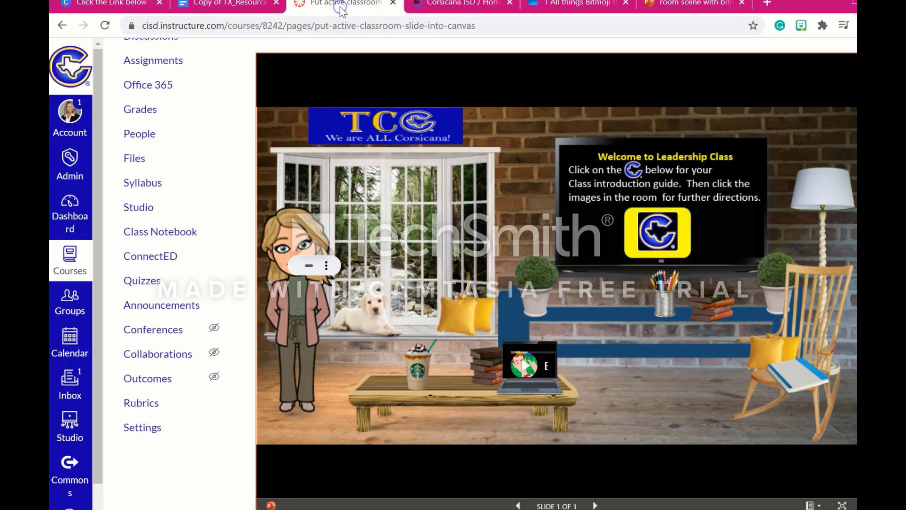
pyautogui.click(296, 270)
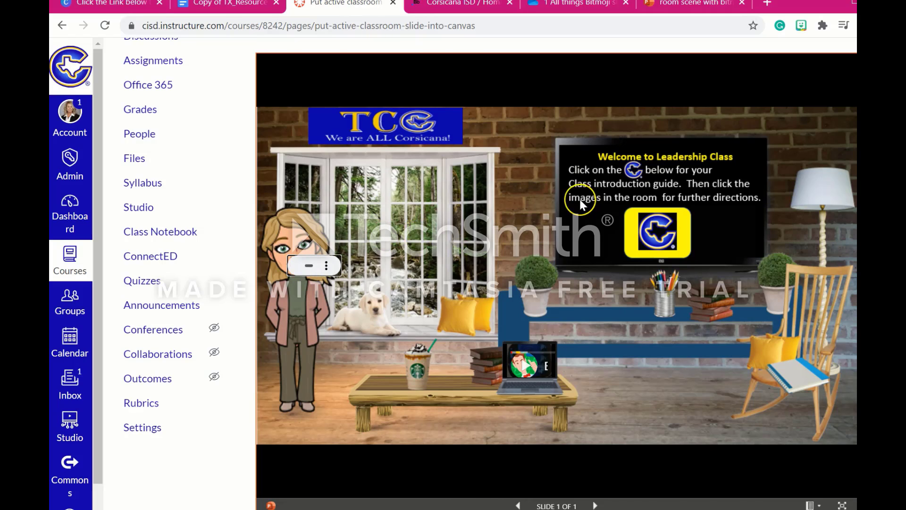
# Open the Canvas page for editing, look over the embedded slide in the content editor, and save the page.
pyautogui.scroll(3, 579, 199)
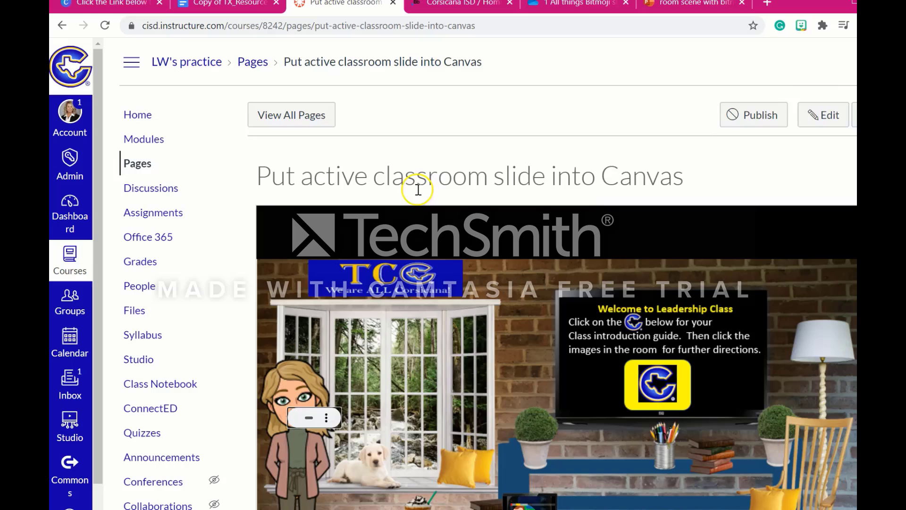
pyautogui.click(811, 119)
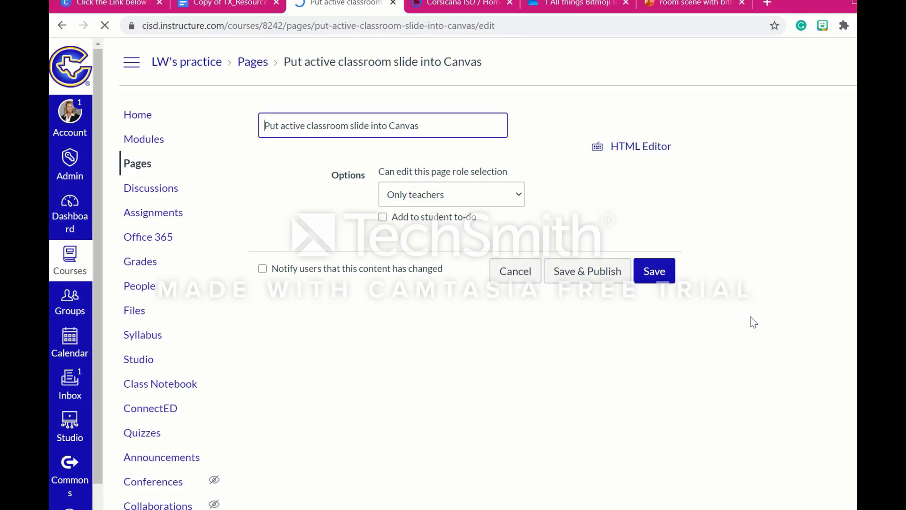
pyautogui.scroll(-2, 753, 322)
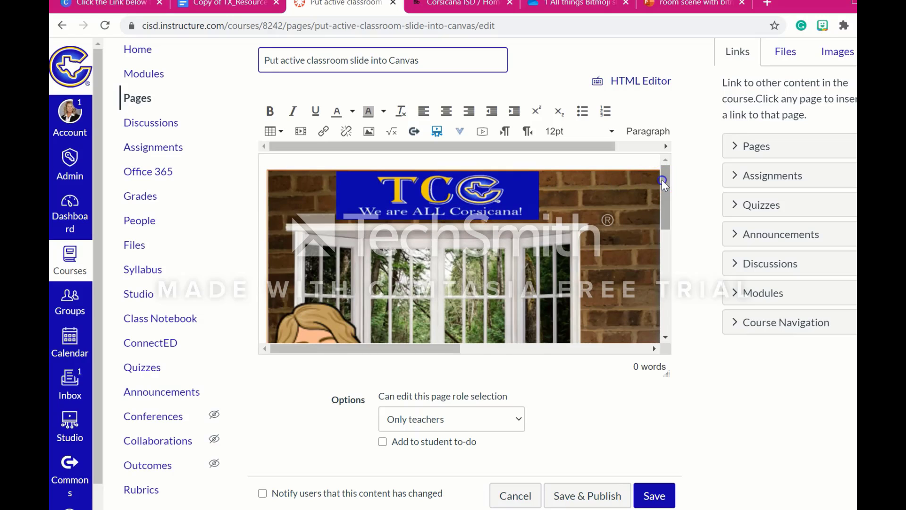
pyautogui.moveTo(662, 180); pyautogui.dragTo(661, 253)
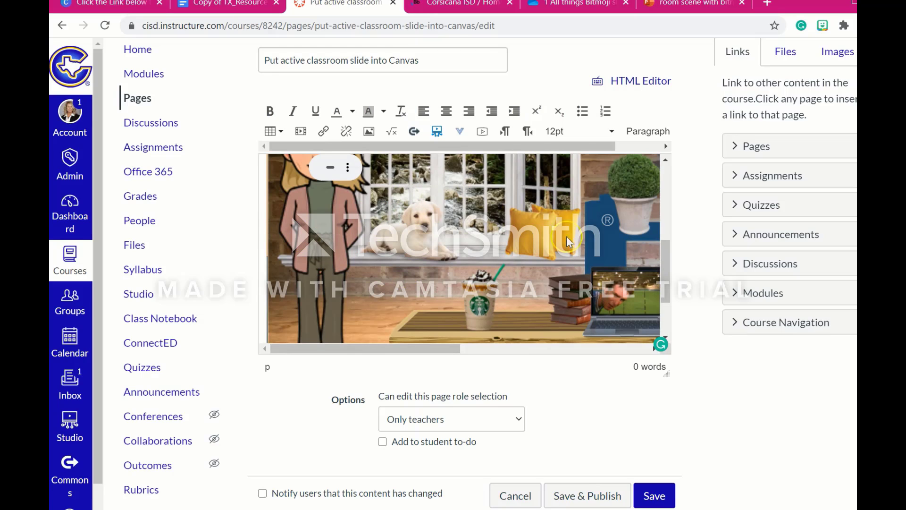
pyautogui.click(473, 236)
pyautogui.moveTo(664, 267); pyautogui.dragTo(693, 271)
pyautogui.click(646, 498)
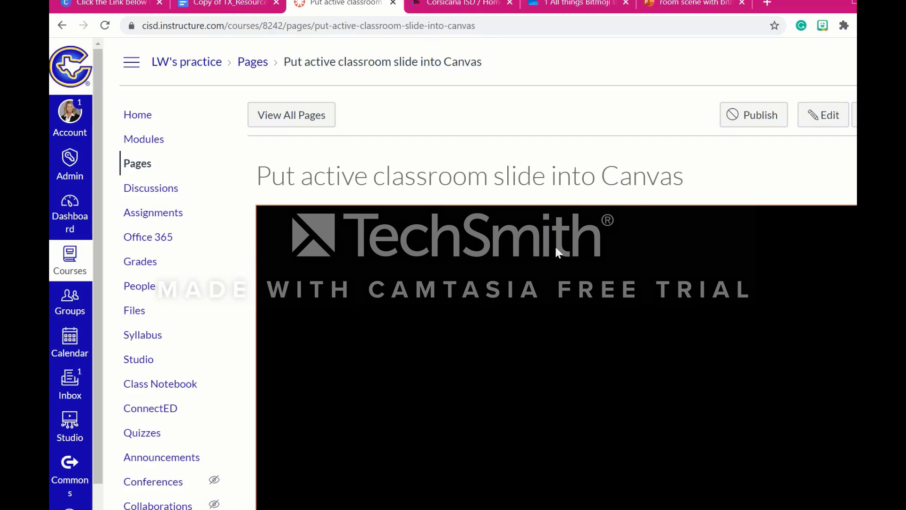
# Switch to the PowerPoint presentation and review the dimension choices for its embed code, including 962 x 565.
pyautogui.click(640, 231)
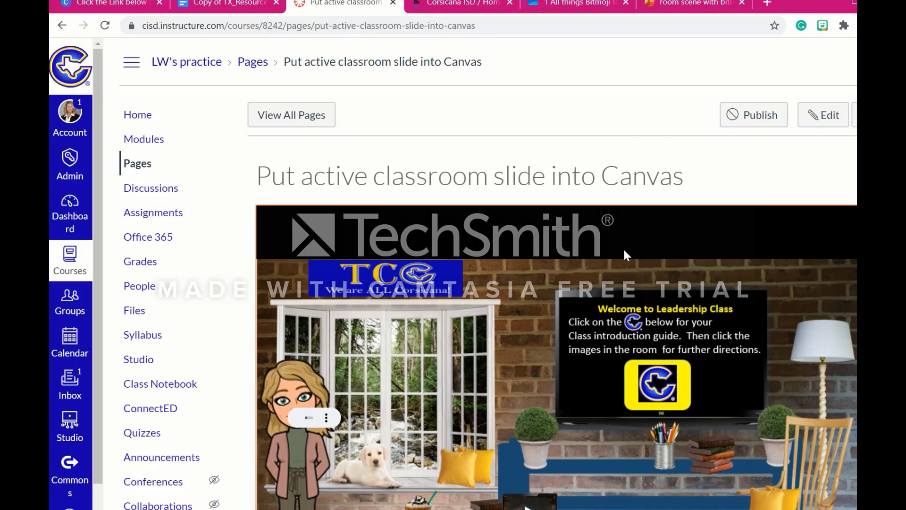
pyautogui.click(687, 8)
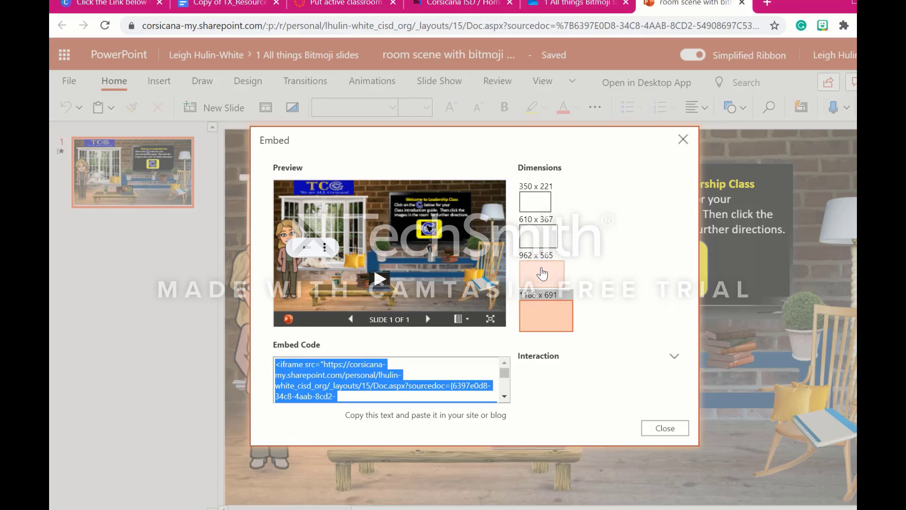
pyautogui.click(552, 276)
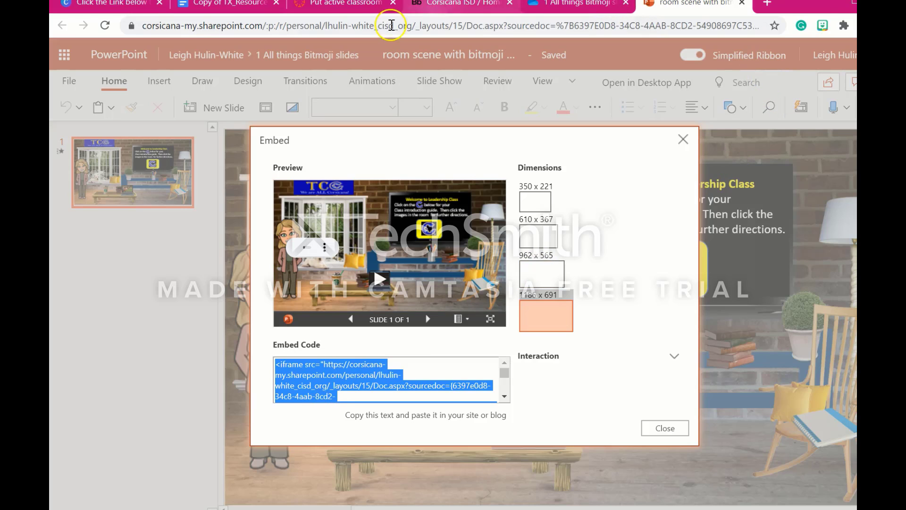
# Return to the Canvas page "Put active classroom slide into Canvas" and view the whole embedded classroom slide.
pyautogui.click(340, 4)
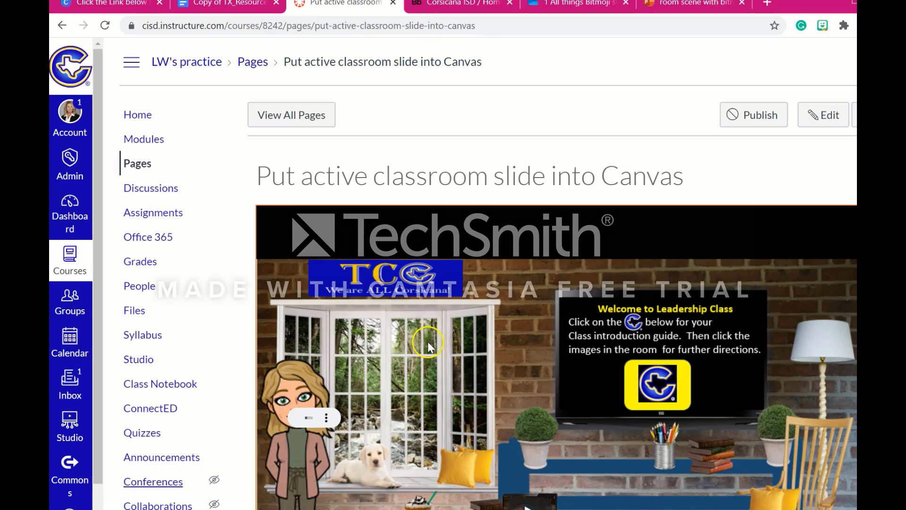
pyautogui.scroll(-3, 429, 340)
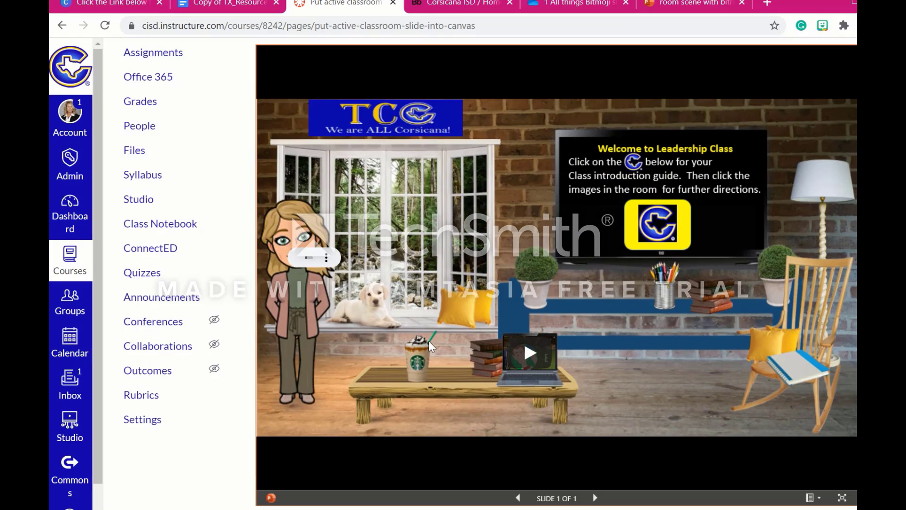
pyautogui.click(376, 315)
pyautogui.click(511, 480)
pyautogui.click(528, 194)
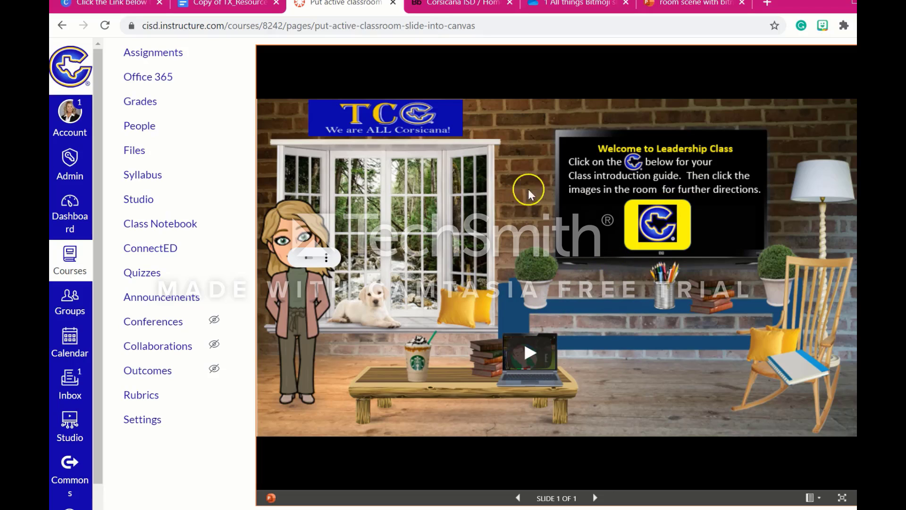